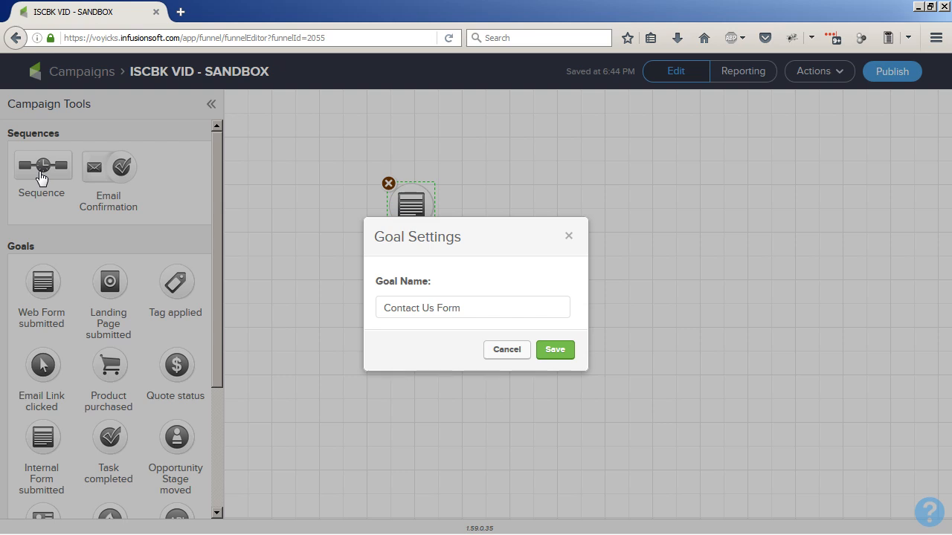
- Add a sequence named "Task to Follow Up" beside the Contact Us Form goal and connect the form to it
left_click(554, 349)
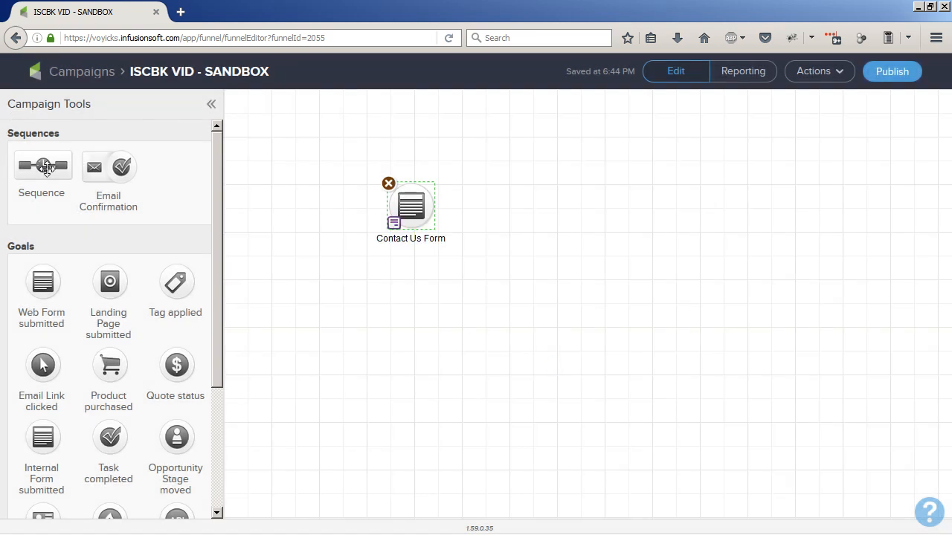
left_click_drag(46, 168, 501, 206)
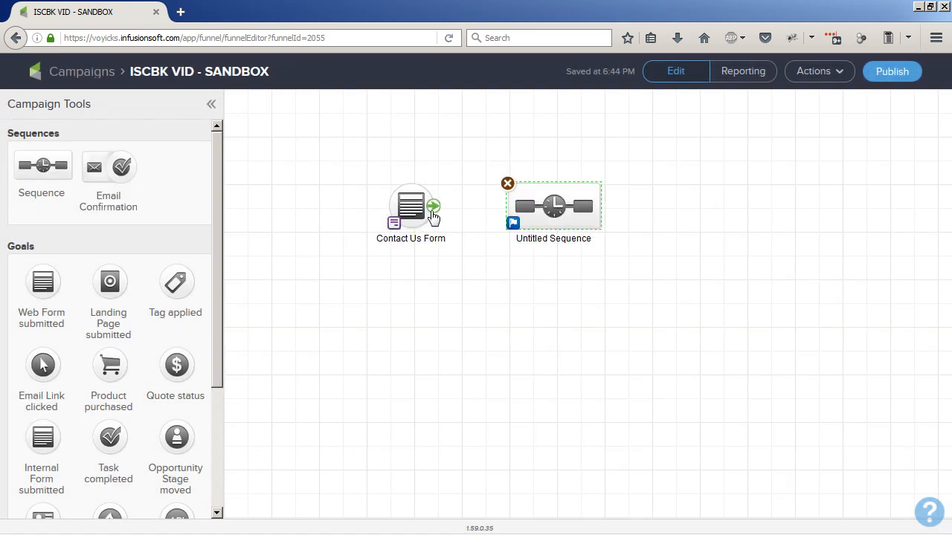
left_click(528, 237)
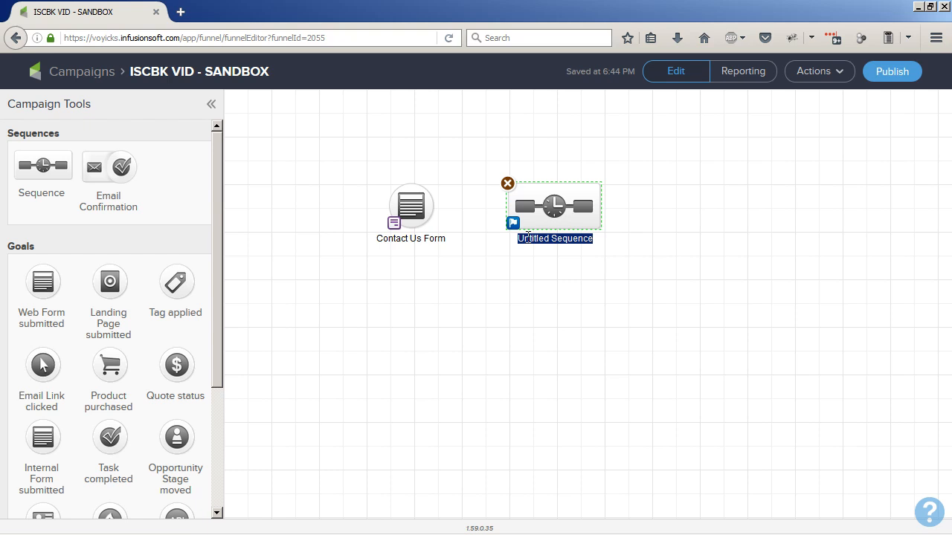
type("Task to Foll")
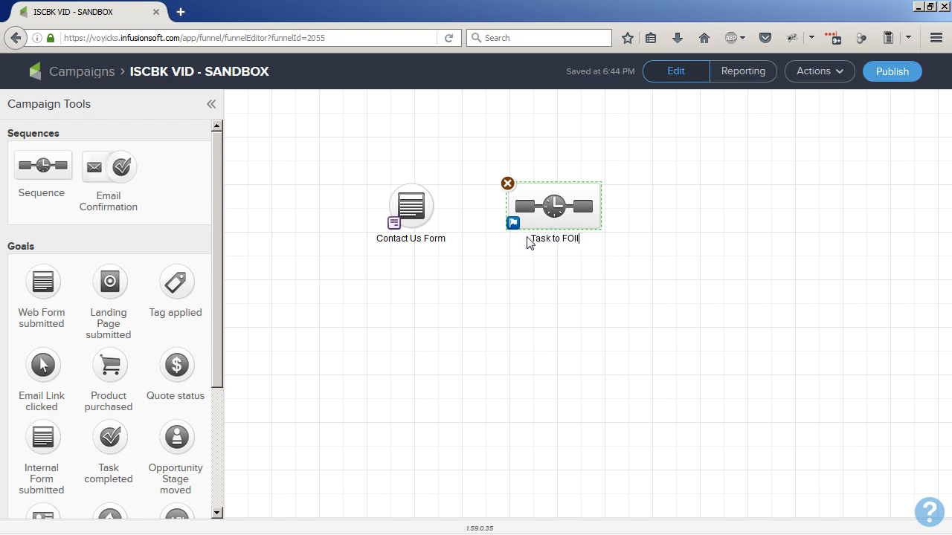
key("BackSpace")
key("BackSpace")
key("BackSpace")
type("ollow Up")
left_click(483, 278)
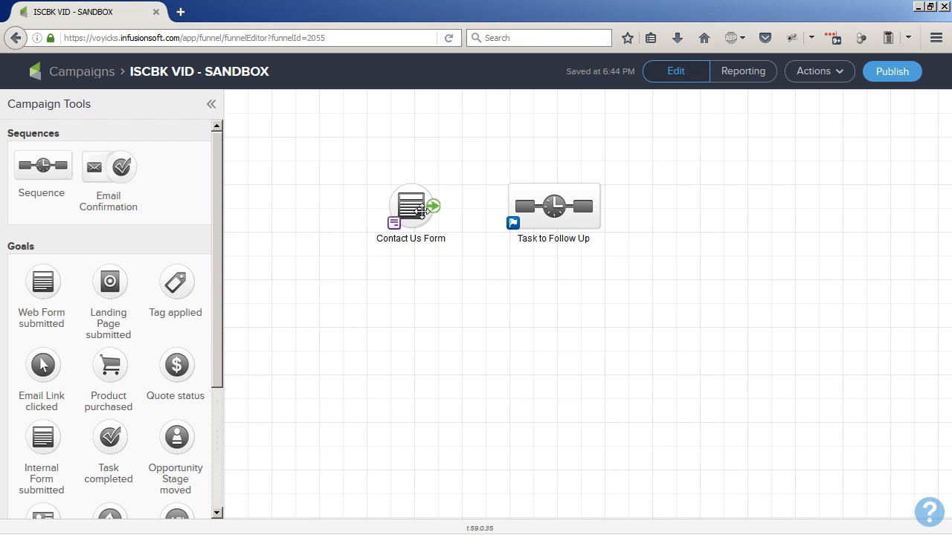
left_click_drag(432, 206, 544, 211)
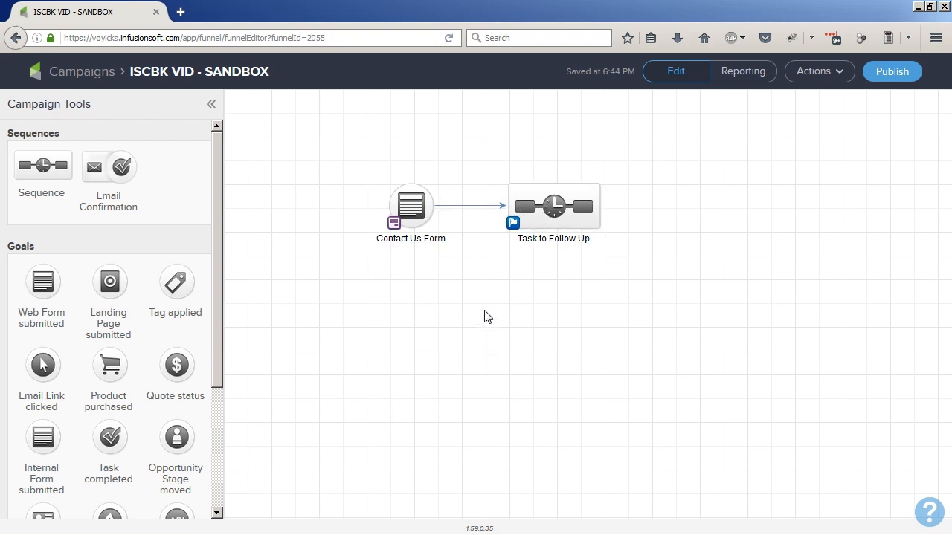
- Open the Contact Us Form and check which field its Comments box uses, leaving its settings as they are
double_click(422, 218)
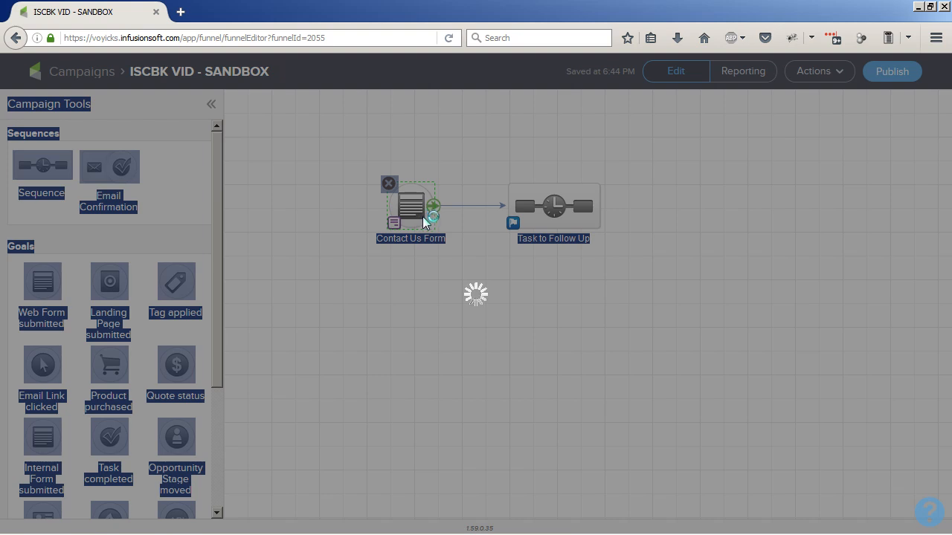
left_click(468, 278)
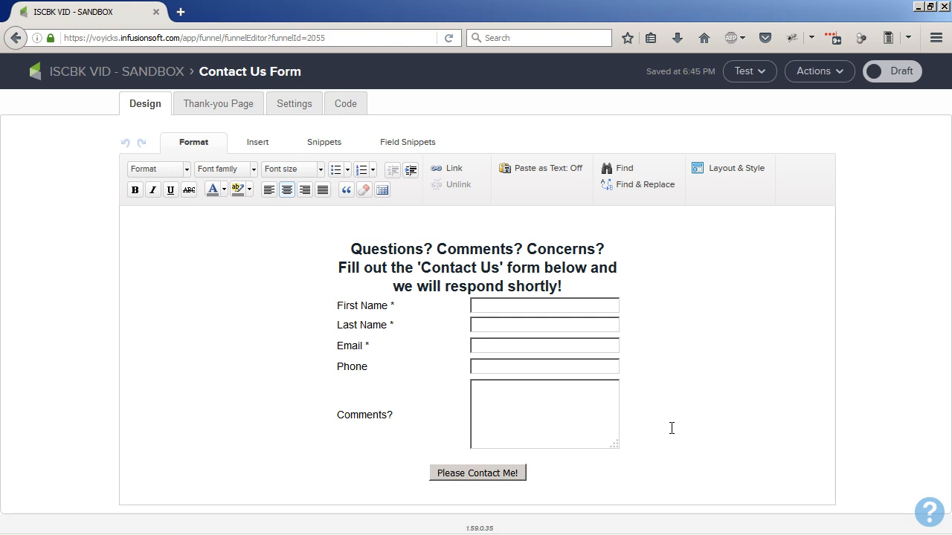
mouse_move(551, 413)
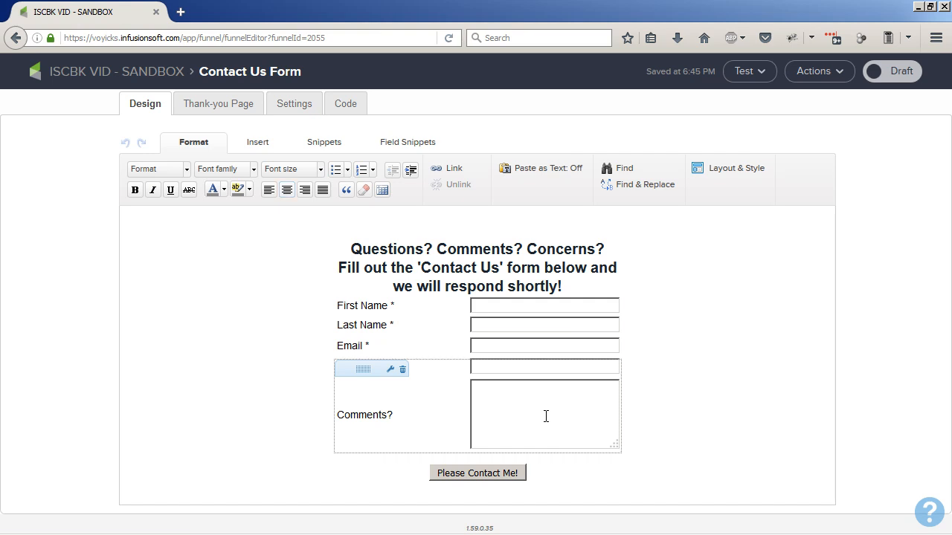
double_click(546, 417)
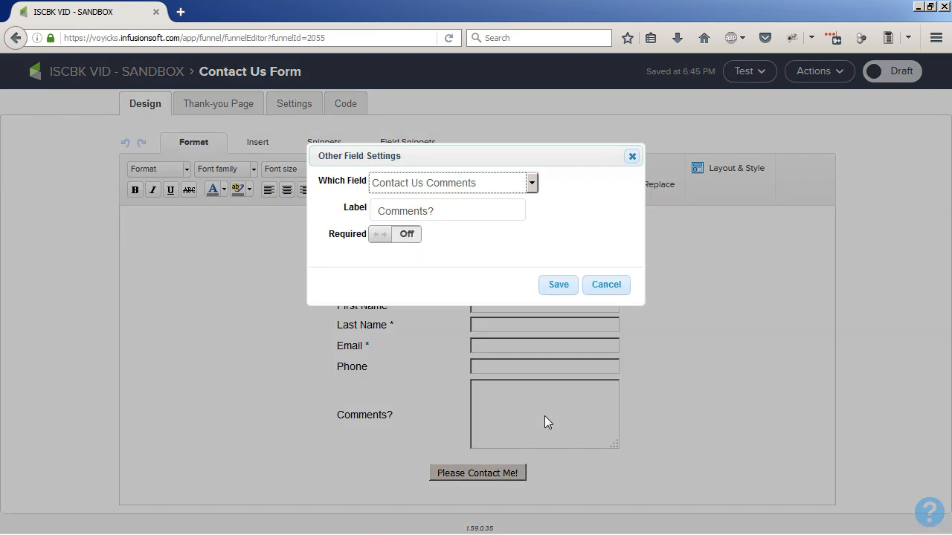
left_click(608, 287)
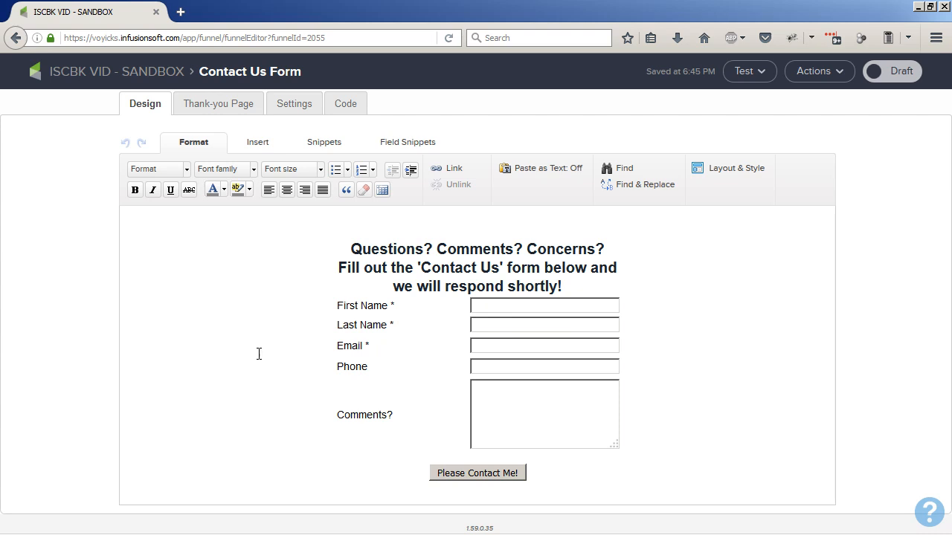
- Review the form's thank-you page, mark the Contact Us Form as Ready and return to the campaign
left_click(220, 113)
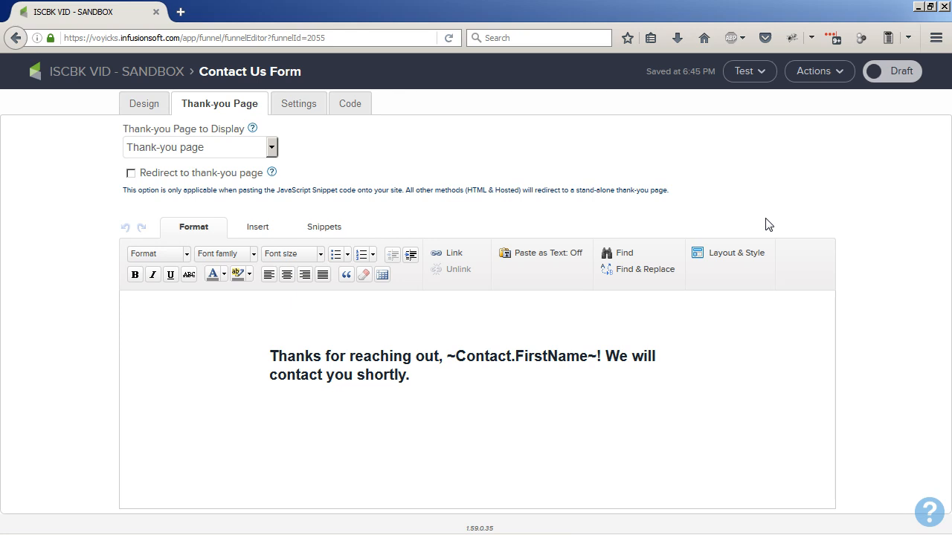
left_click(897, 79)
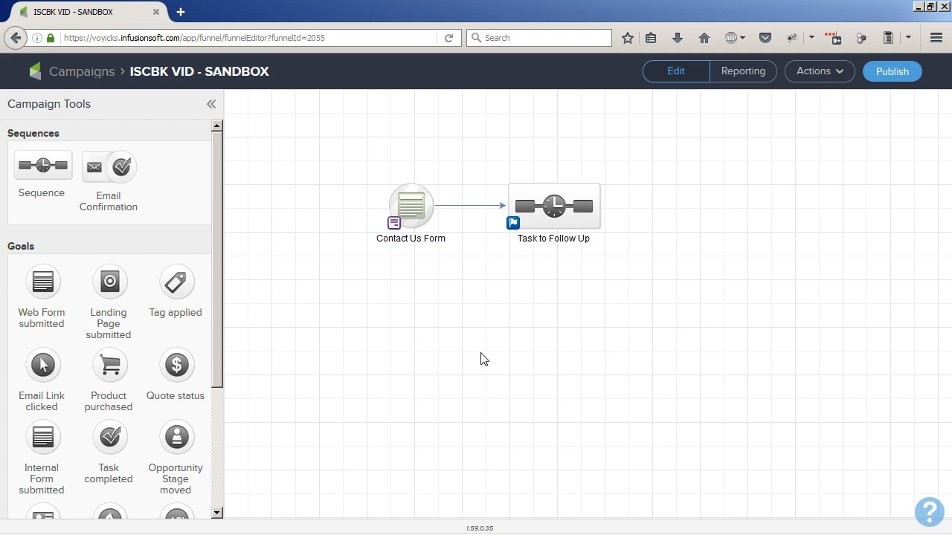
- In the Task to Follow Up sequence, add a Create Task step after Start and name it "Task to Follow Up"
mouse_move(550, 207)
double_click(554, 208)
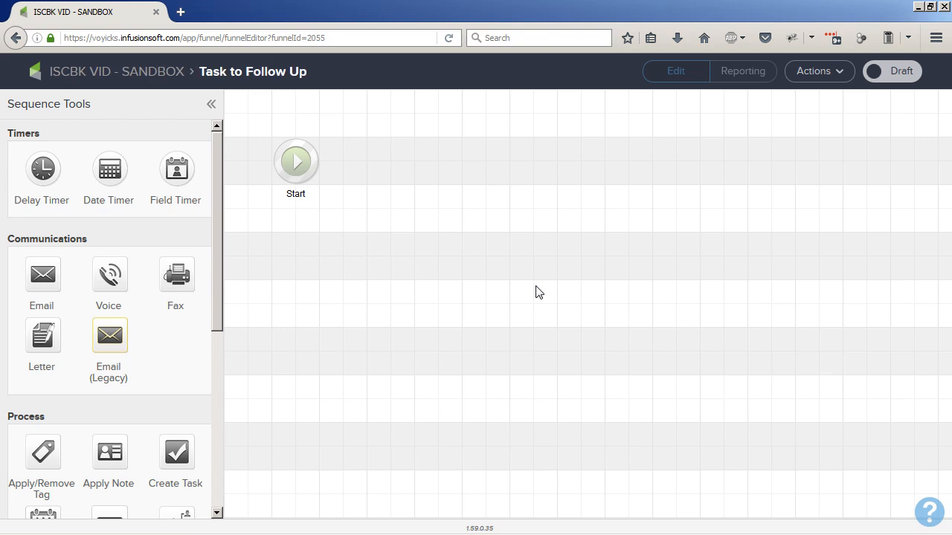
left_click_drag(171, 450, 394, 158)
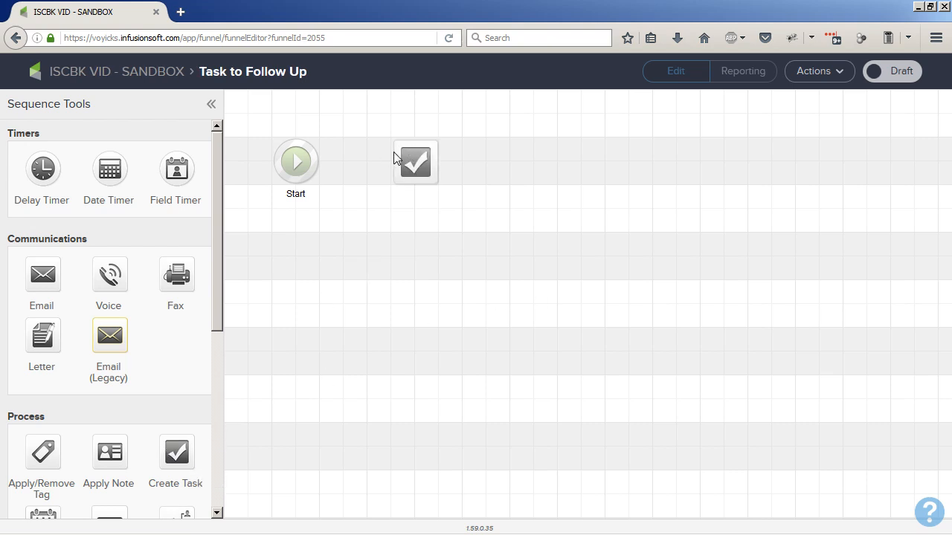
double_click(411, 193)
key("BackSpace")
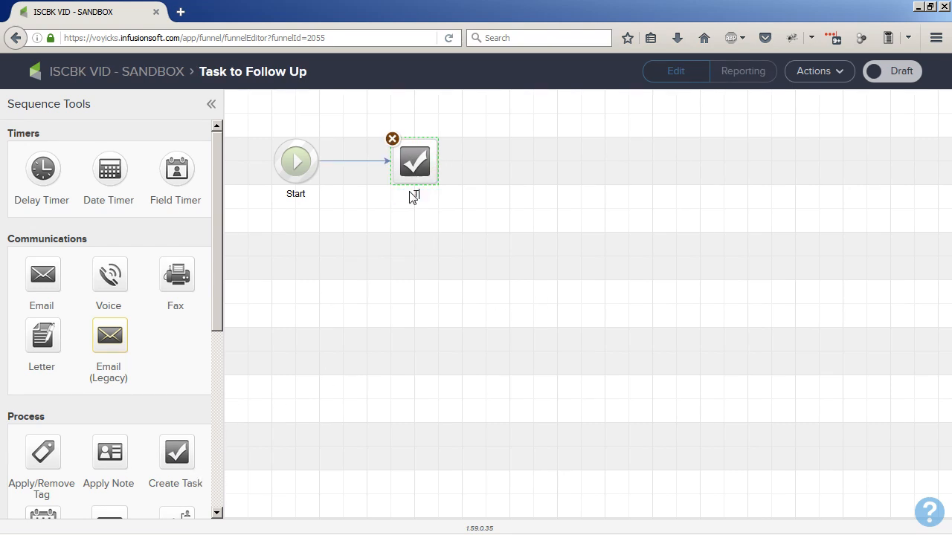
type("Task to FOll")
key("BackSpace")
key("BackSpace")
key("BackSpace")
type("ollow Up")
- Set the task's type to Email and its title to "Contact Us - ~Contact.FirstName~ ~Contact.LastName~" using merge fields
double_click(414, 176)
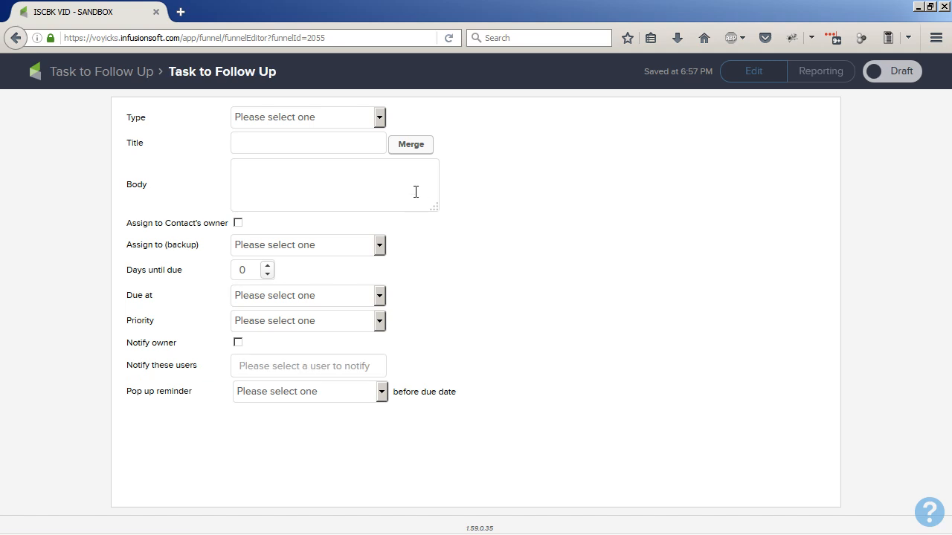
left_click(380, 118)
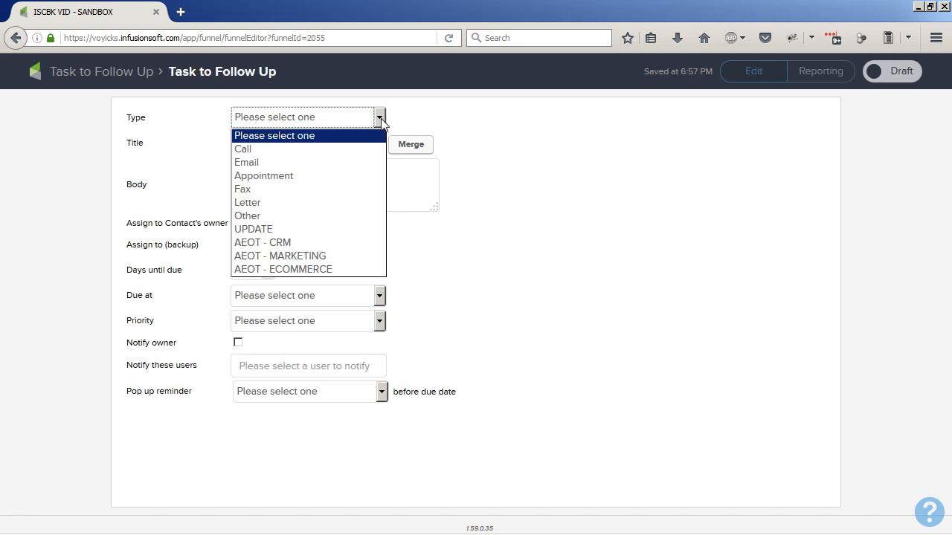
left_click(315, 162)
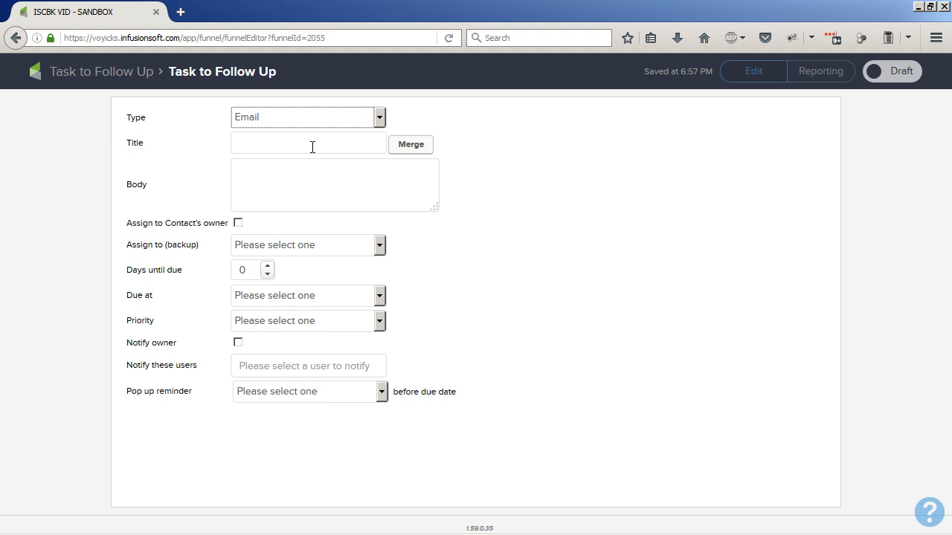
left_click(312, 147)
type("Contact Us -")
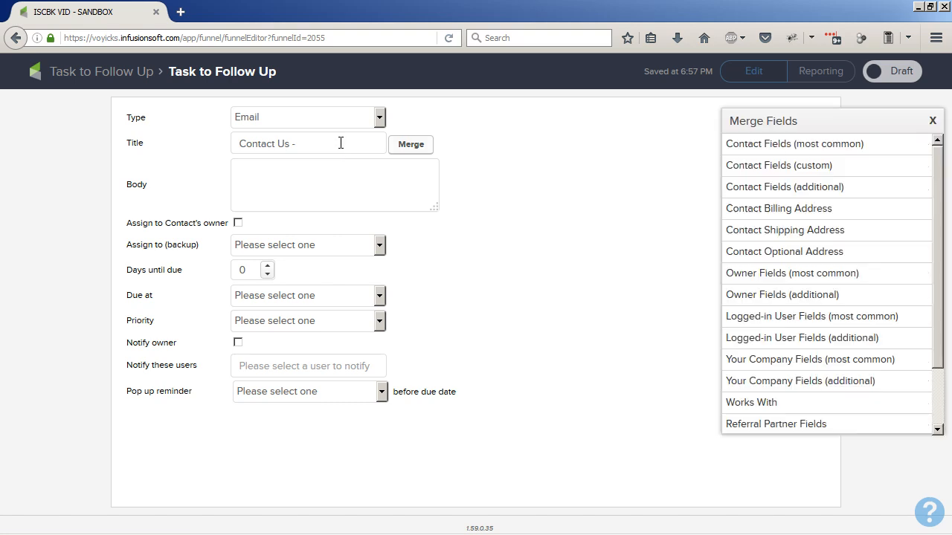
left_click(791, 146)
left_click(782, 163)
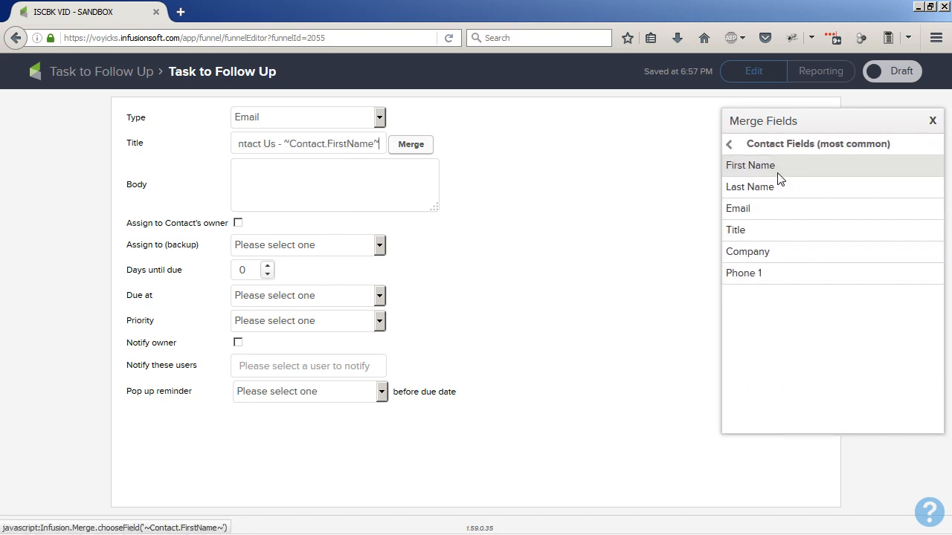
left_click(765, 191)
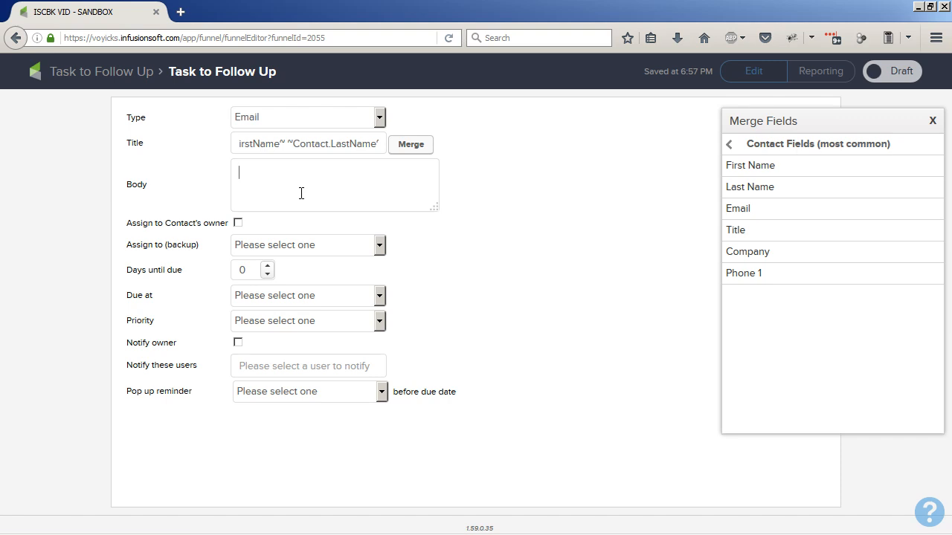
- Write the task body "Contact ~Contact.FirstName~ ~Contact.LastName~ at ~Contact.Email~ or ~Contact.Phone1~." using contact merge fields
left_click(301, 193)
type("Contact")
left_click(748, 165)
left_click(749, 188)
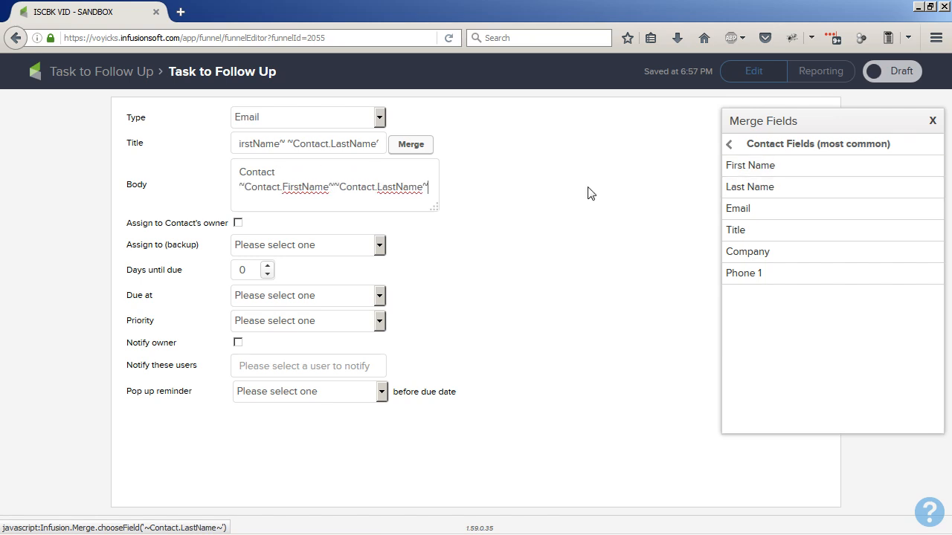
left_click(332, 187)
left_click(412, 188)
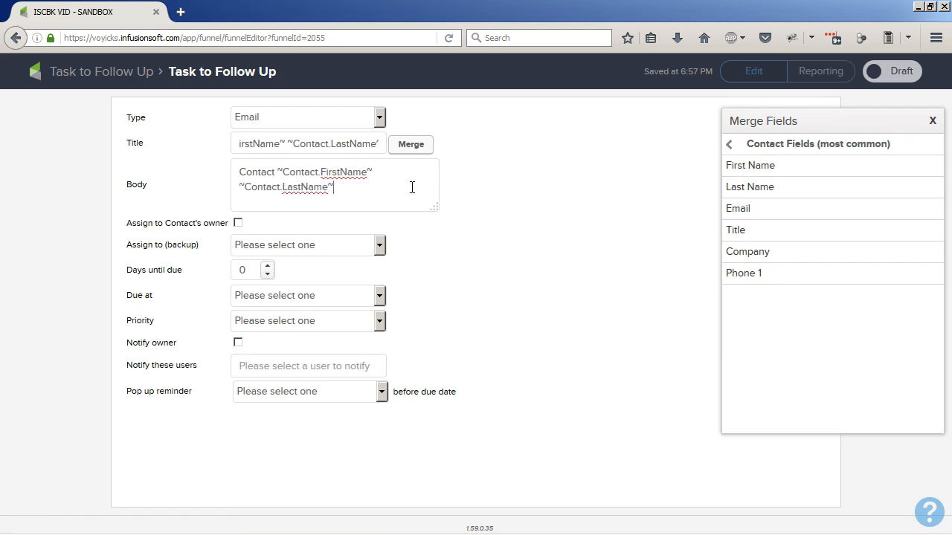
type("at")
left_click(736, 210)
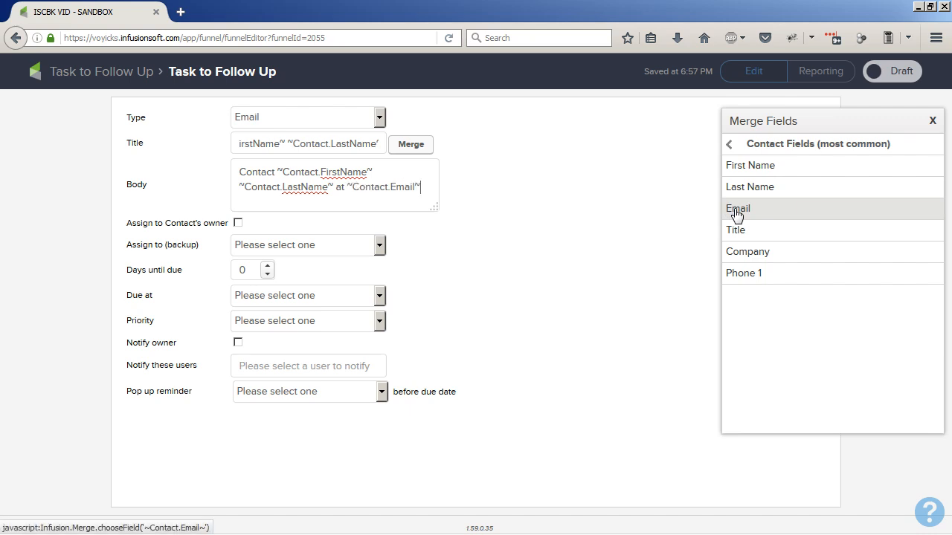
type("or")
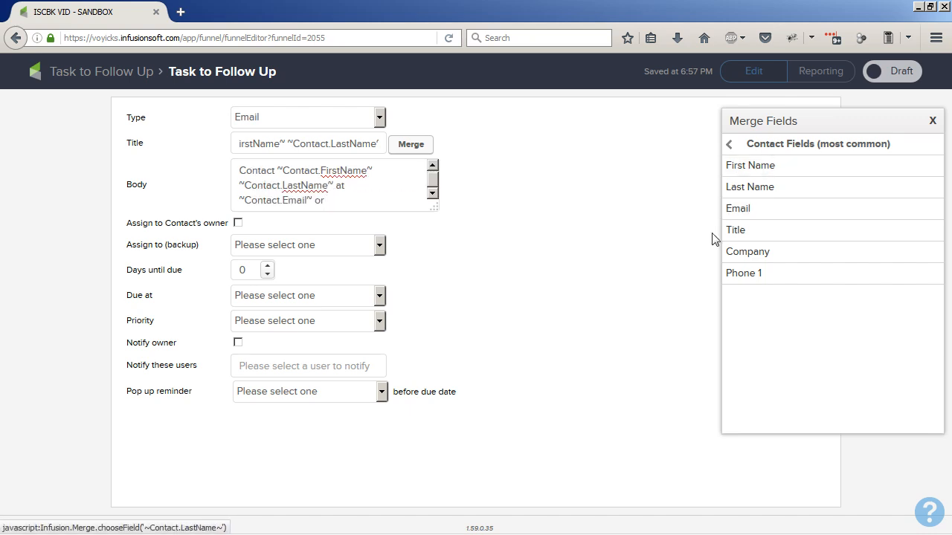
left_click(743, 275)
type(".Phone1~.")
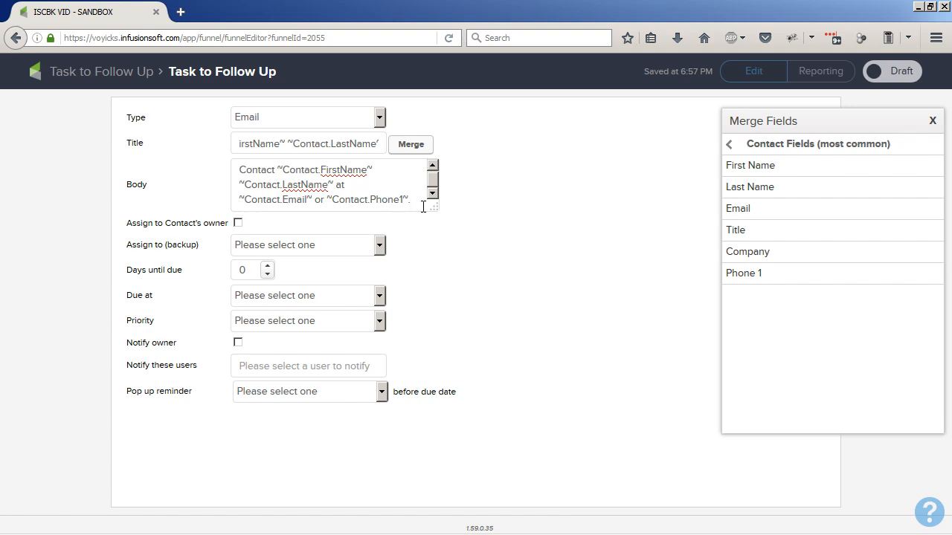
- Below a blank line in the task body, add "Comments:" followed by the custom Contact Us Comments merge field
key("Return")
key("Return")
type("Comment")
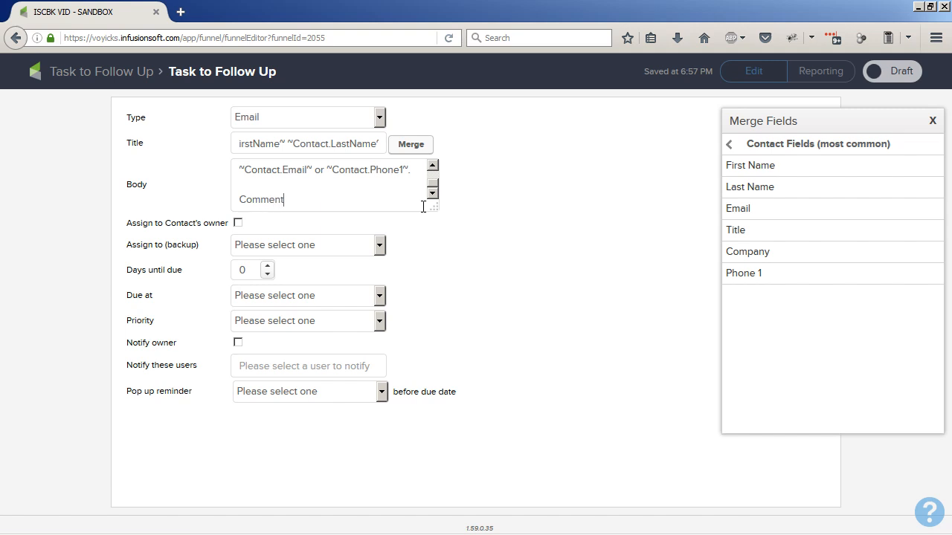
type("s:")
left_click(754, 146)
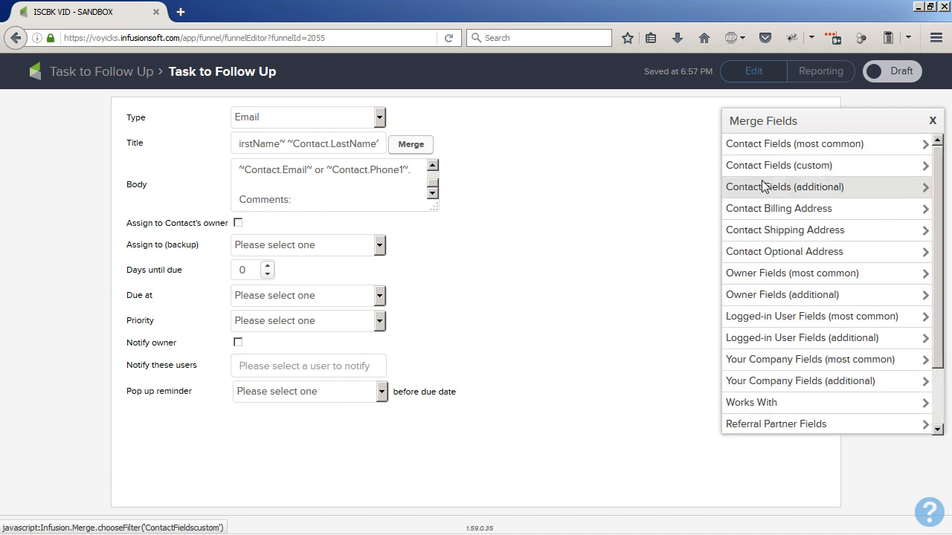
left_click(766, 165)
scroll(821, 318, "down", 5)
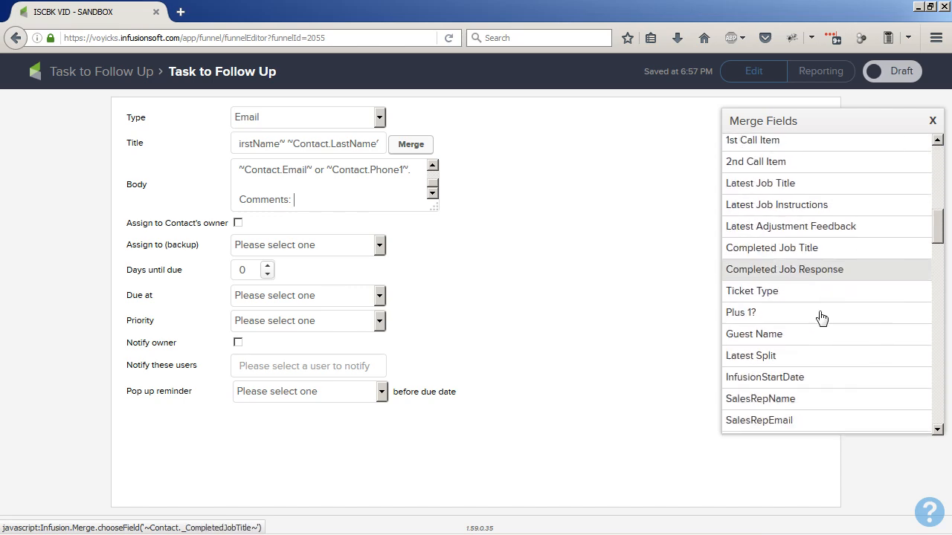
scroll(821, 318, "down", 10)
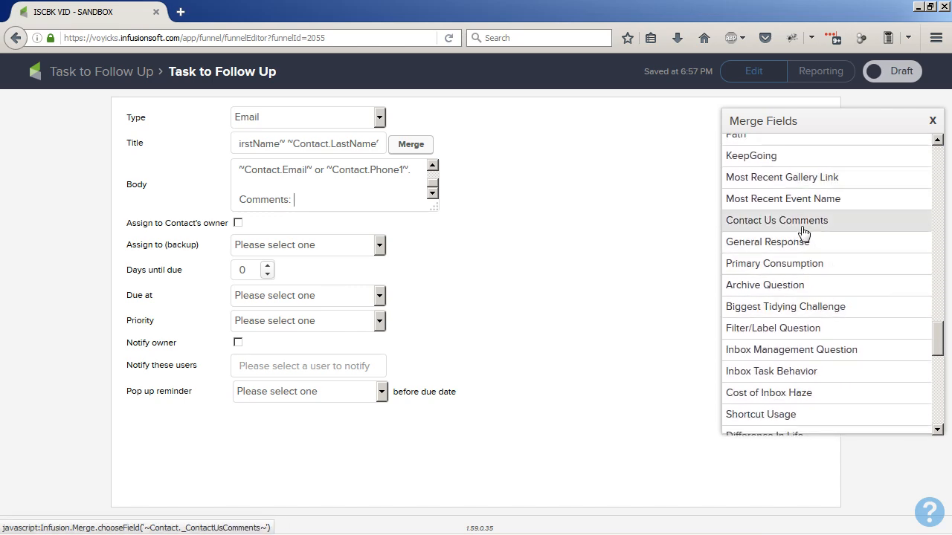
left_click(801, 227)
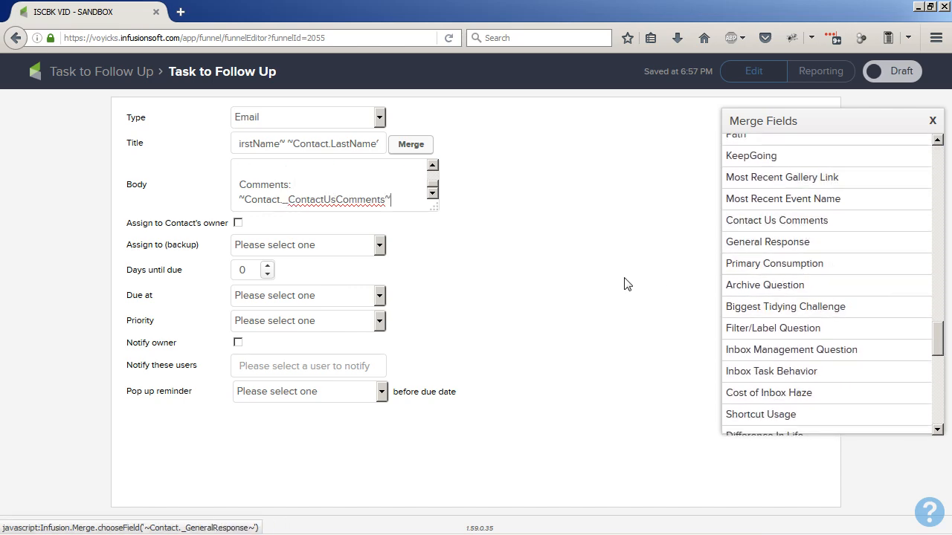
- Choose the account user as the task's backup assignee and set the priority to 1. Critical
left_click(367, 248)
left_click(320, 303)
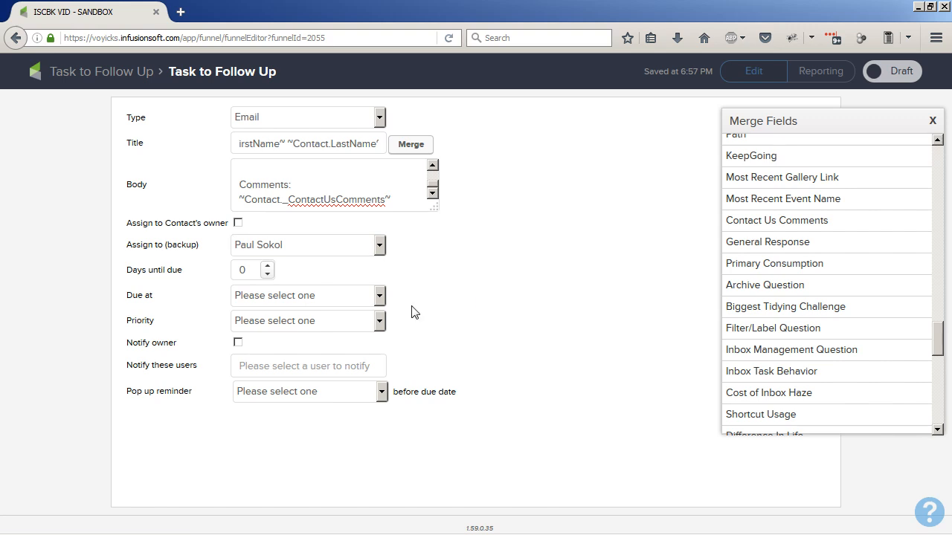
left_click(331, 322)
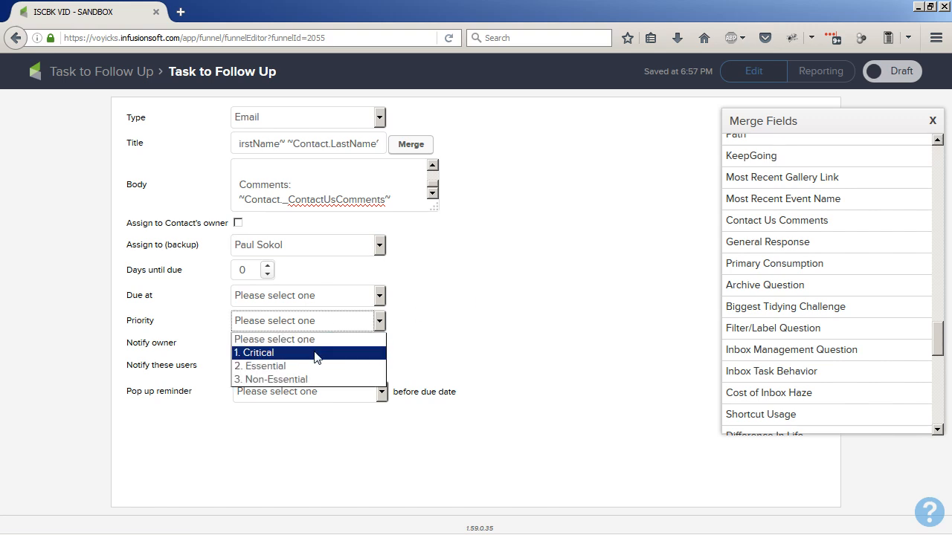
left_click(316, 354)
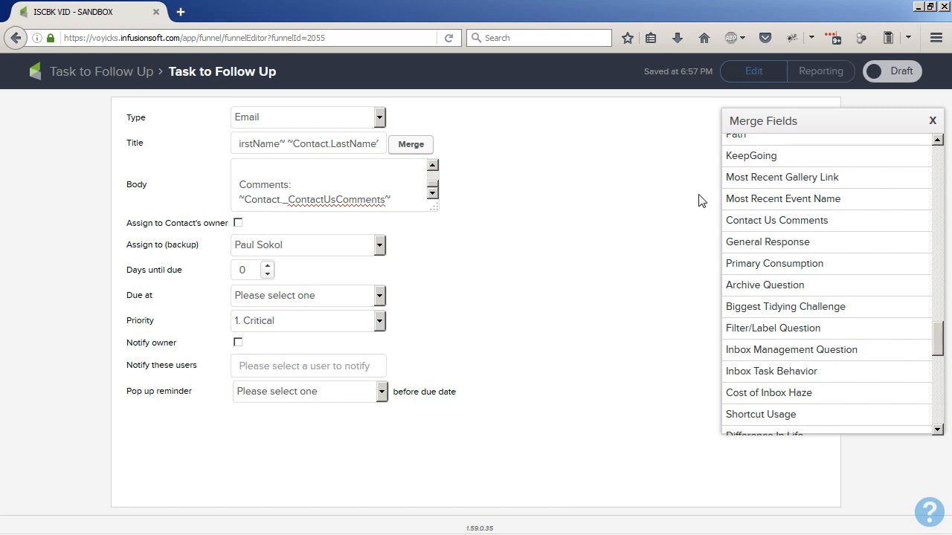
- Mark both the task and its Task to Follow Up sequence as Ready, and return to the campaign canvas
left_click(880, 72)
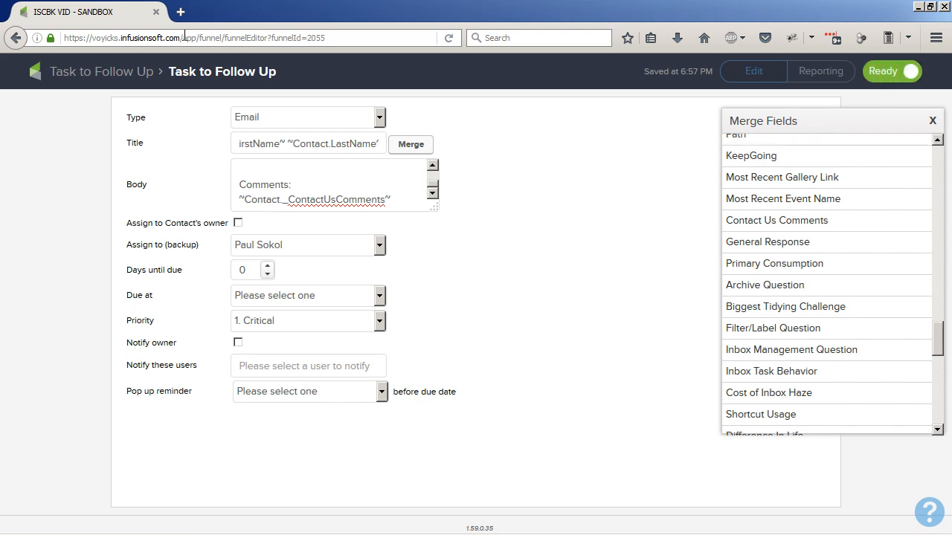
left_click(102, 75)
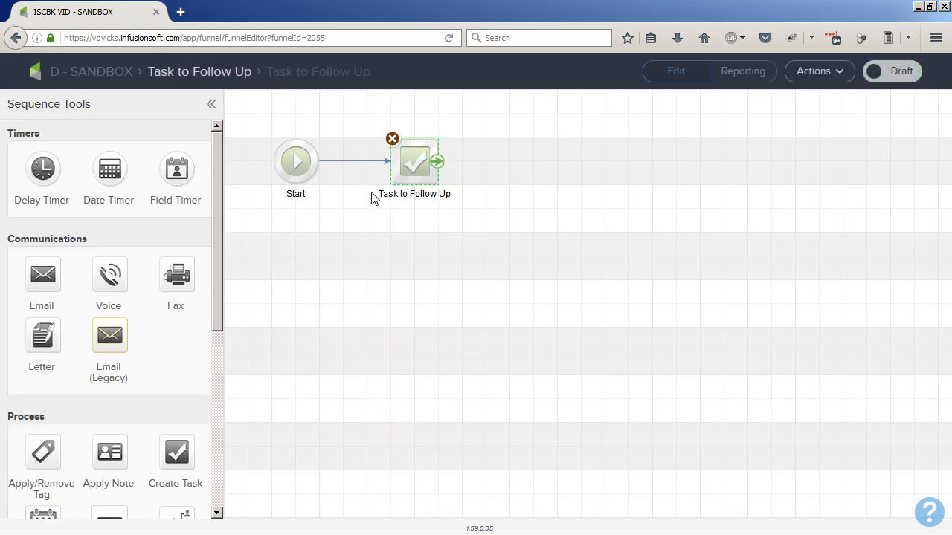
left_click(879, 70)
left_click(157, 73)
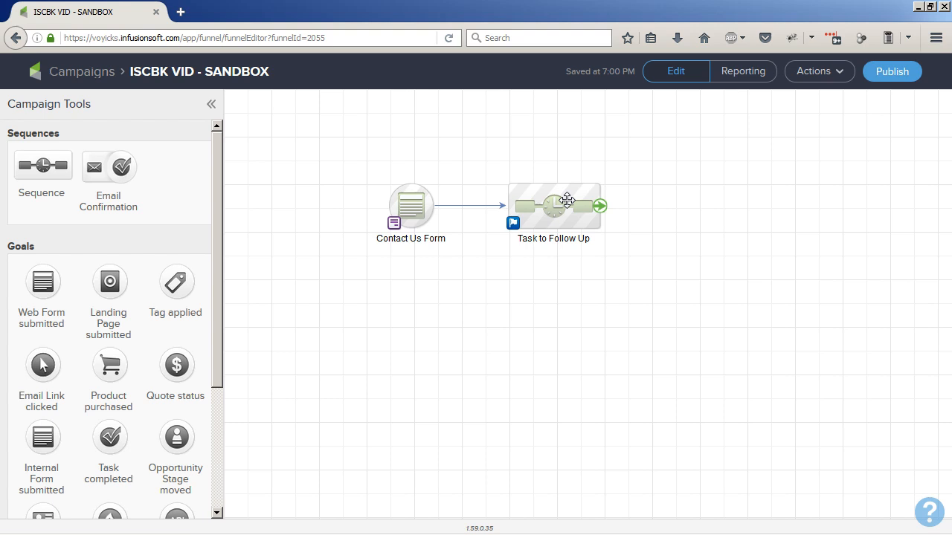
mouse_move(411, 206)
key("alt+Tab")
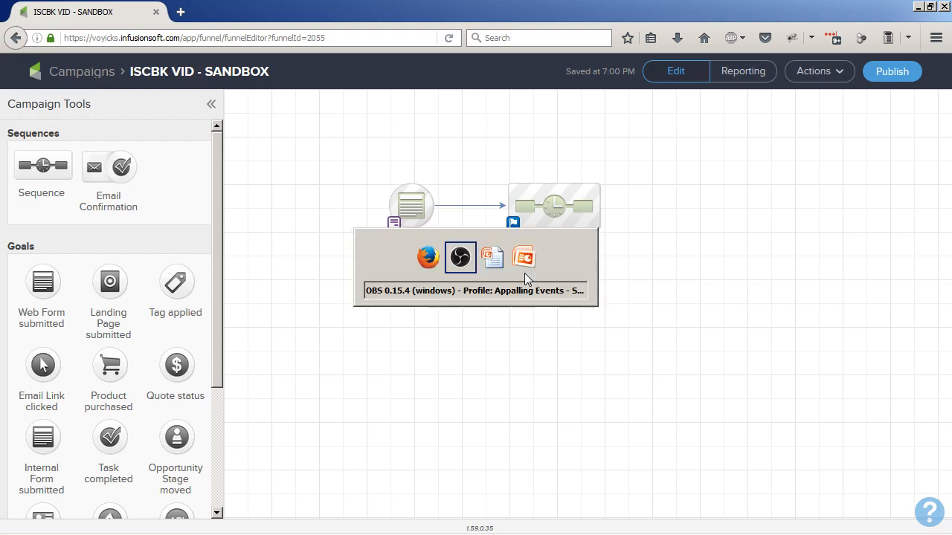